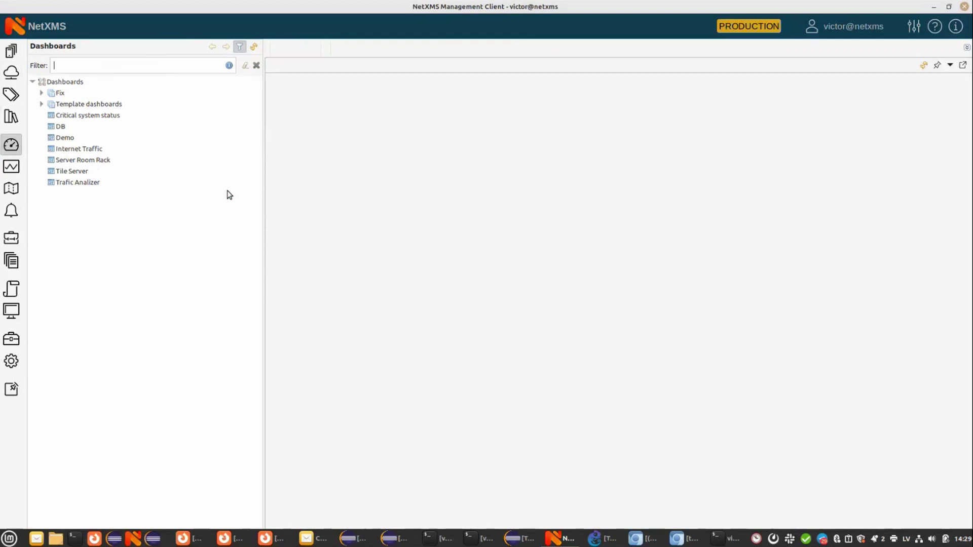
# View the Critical system status and DB dashboards, then expand the Template and Fix dashboards folders.
pyautogui.click(93, 117)
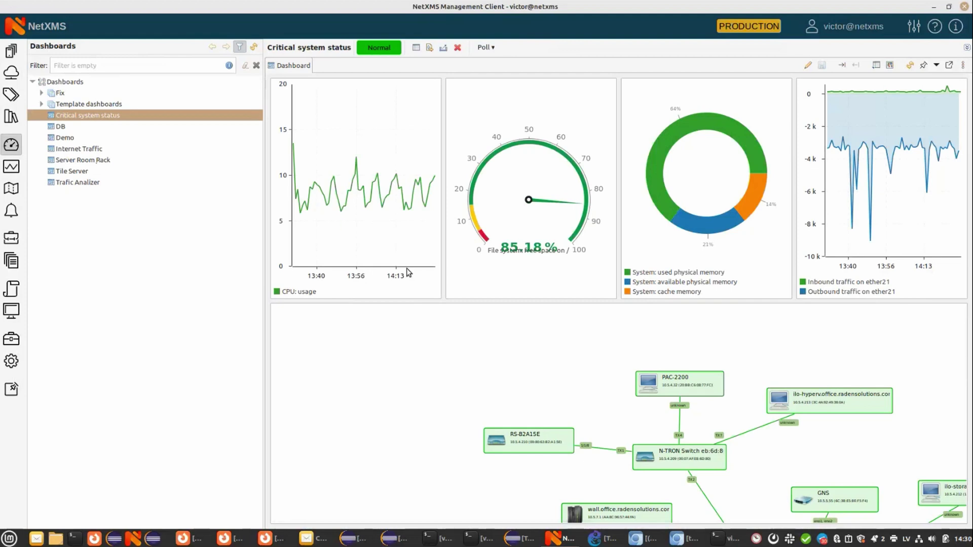
pyautogui.click(66, 127)
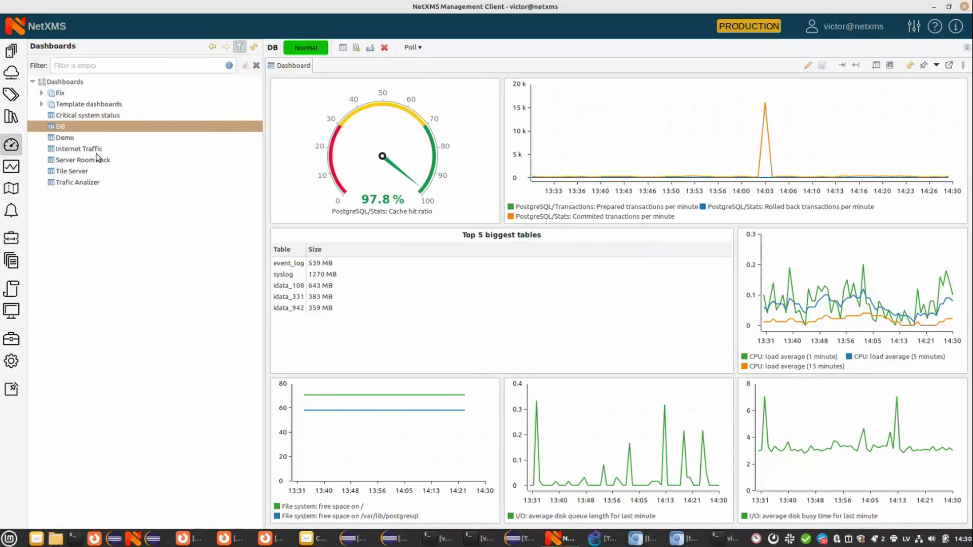
pyautogui.click(41, 104)
pyautogui.click(41, 92)
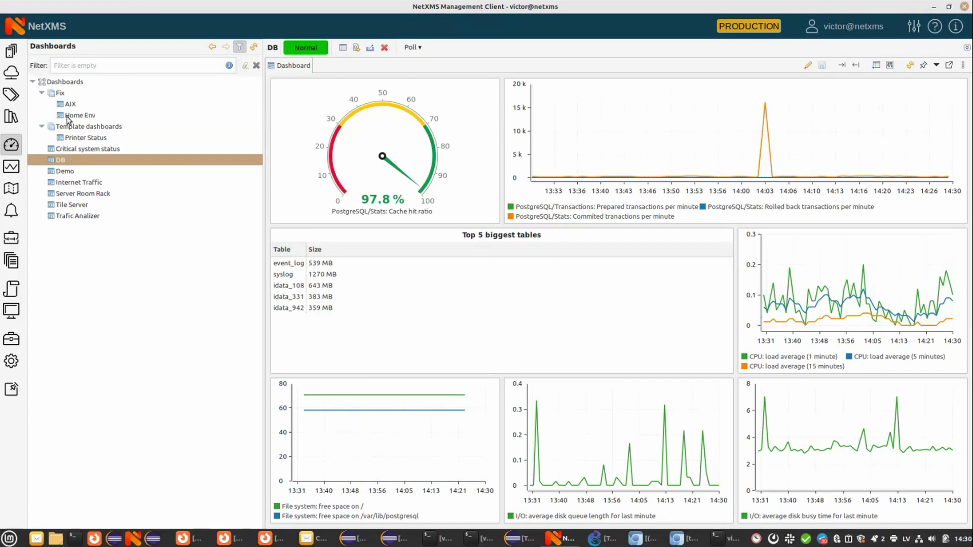
# Browse the AIX, Home Env and Printer Status dashboards, then return to DB.
pyautogui.click(70, 104)
pyautogui.click(76, 116)
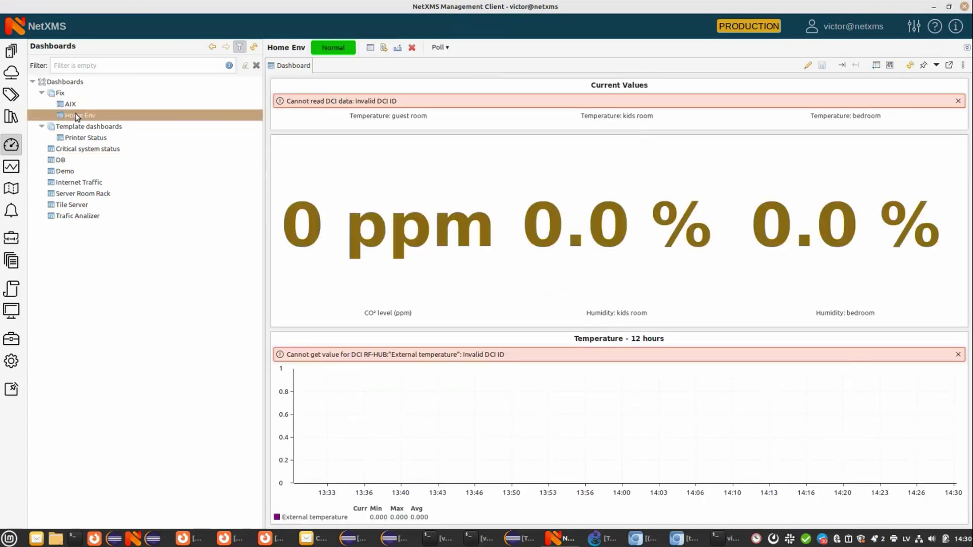
pyautogui.click(72, 138)
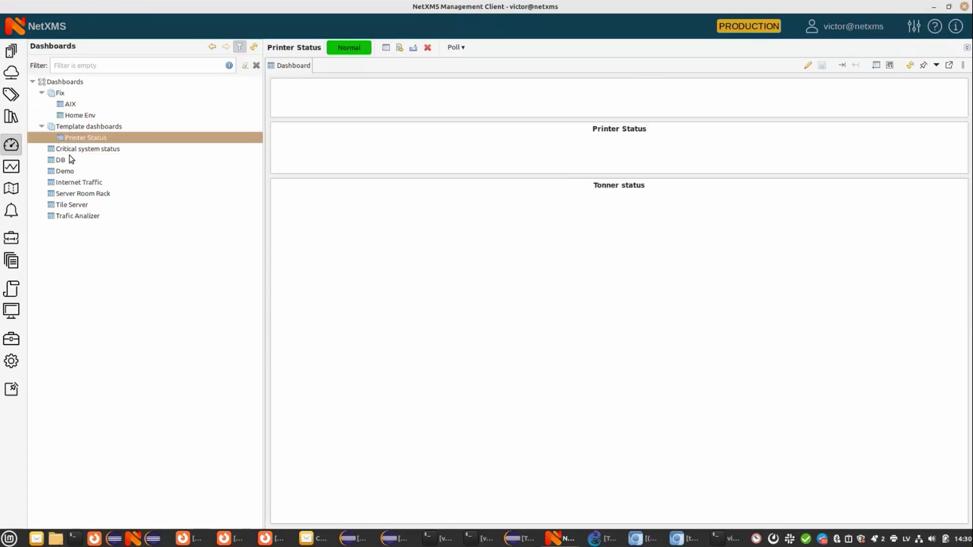
pyautogui.click(75, 158)
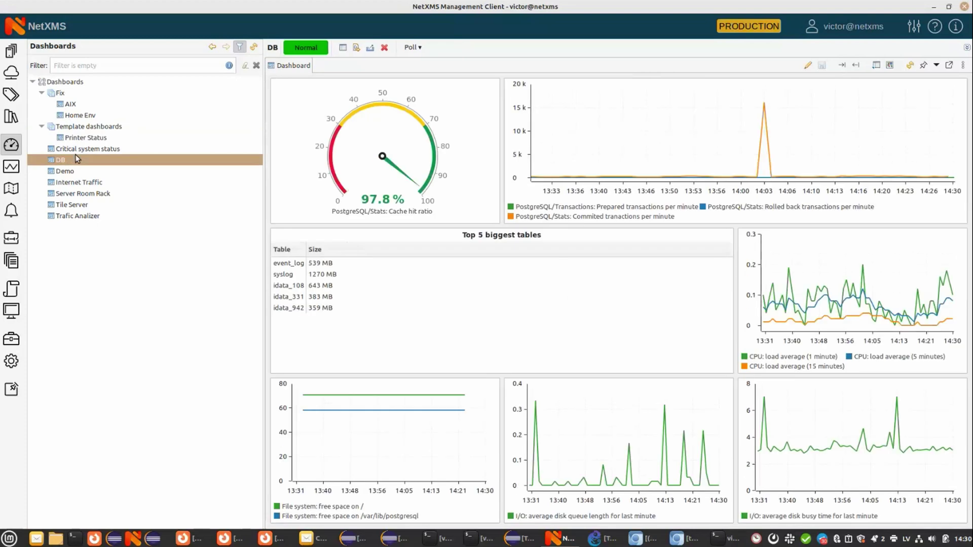
# Open the Jenkins: Memory Usage, sensors-home: External temperature and Switch Traffic saved graphs.
pyautogui.click(11, 168)
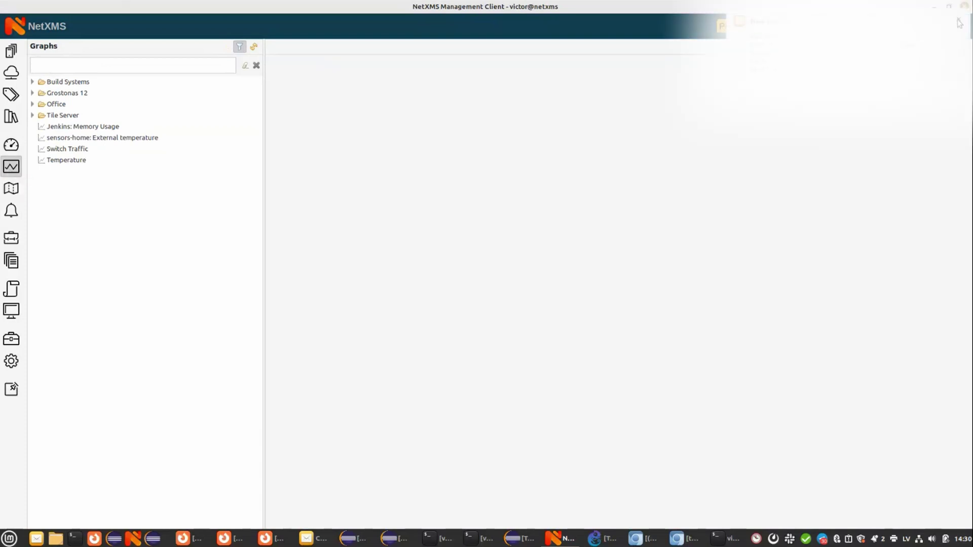
pyautogui.doubleClick(65, 128)
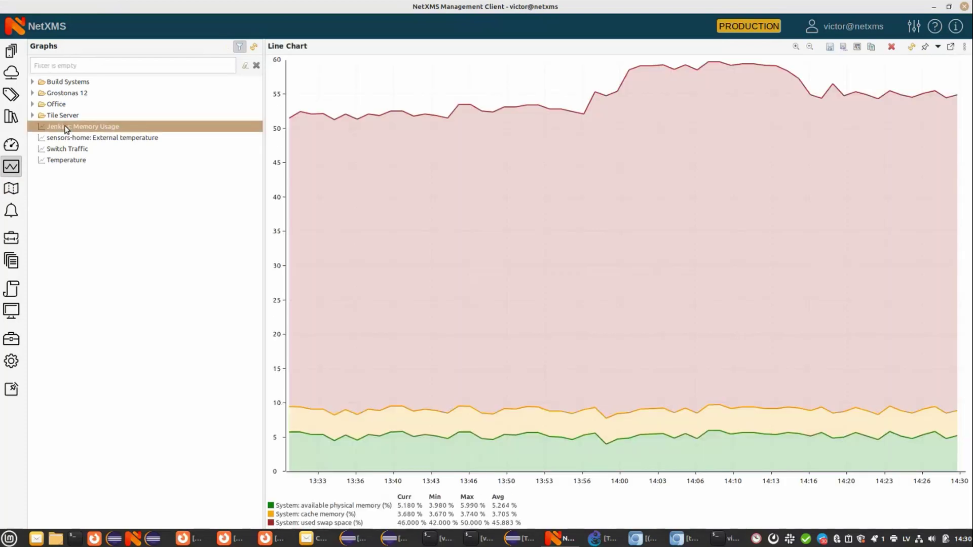
pyautogui.doubleClick(70, 139)
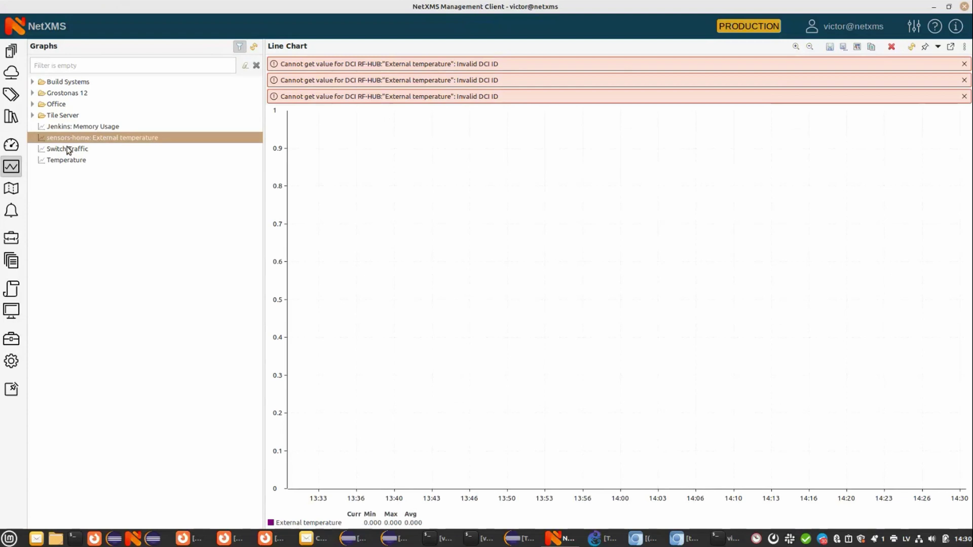
pyautogui.doubleClick(71, 149)
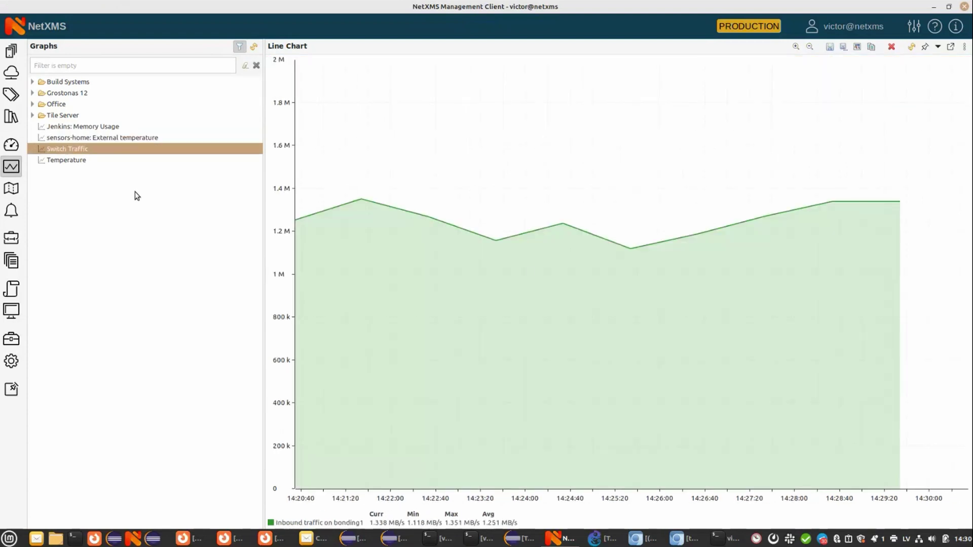
# Filter sw-core's collected data by 'pro' and open the Processor temperature history graph.
pyautogui.click(11, 51)
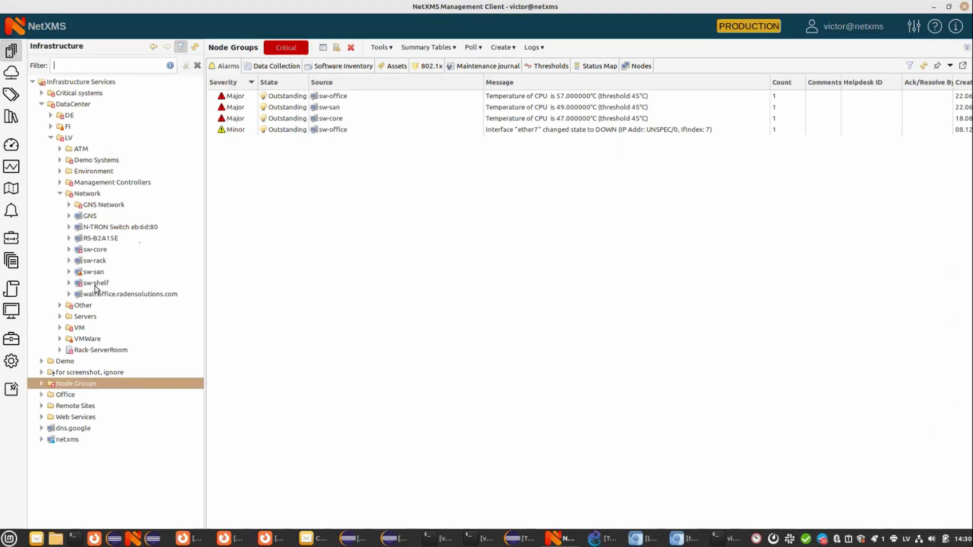
pyautogui.click(274, 67)
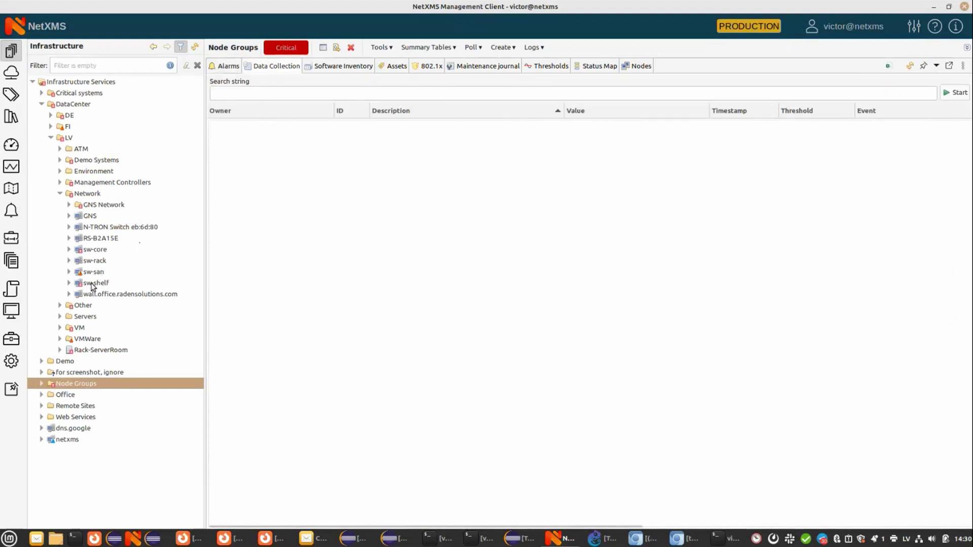
pyautogui.click(101, 296)
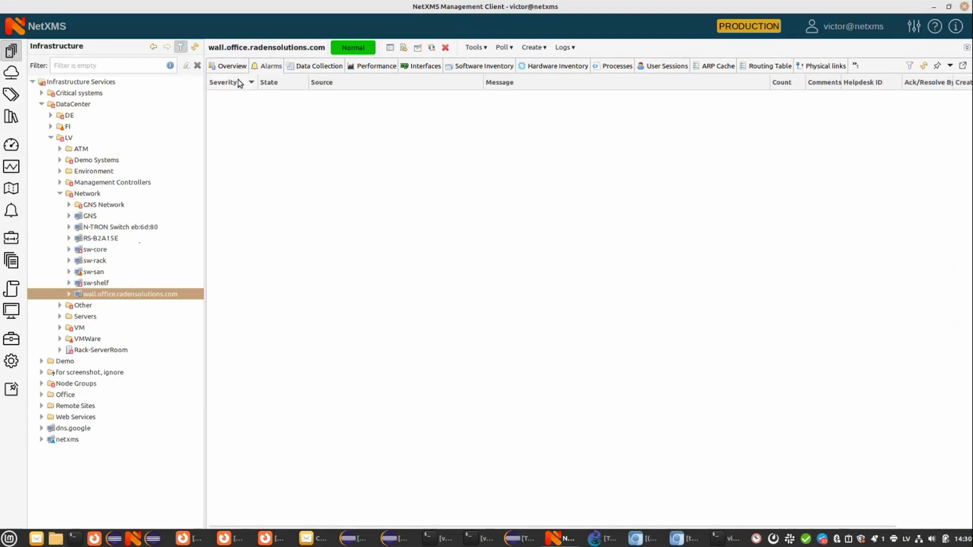
pyautogui.click(95, 249)
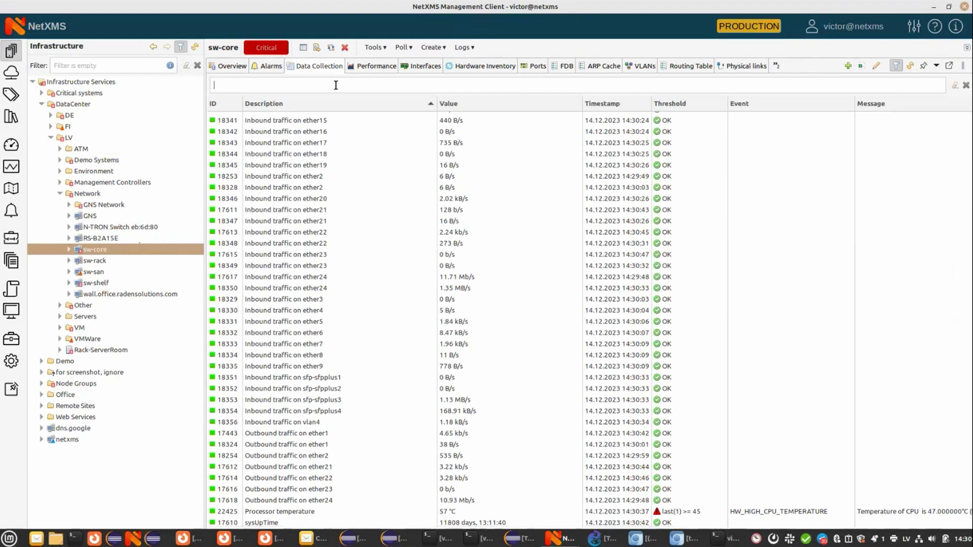
pyautogui.write('proc')
pyautogui.doubleClick(419, 118)
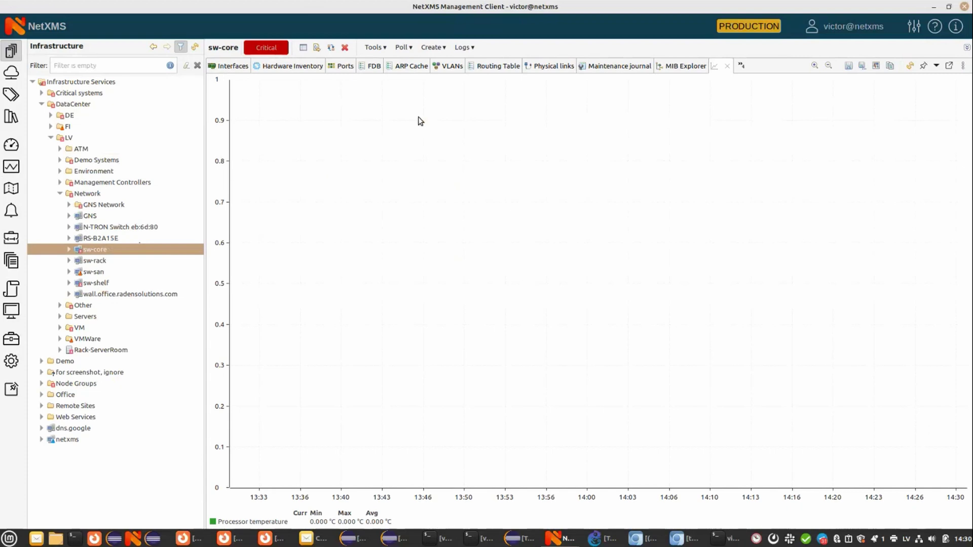
# Switch the Processor temperature chart's time range to the Last day preset.
pyautogui.rightClick(404, 175)
pyautogui.moveTo(431, 183)
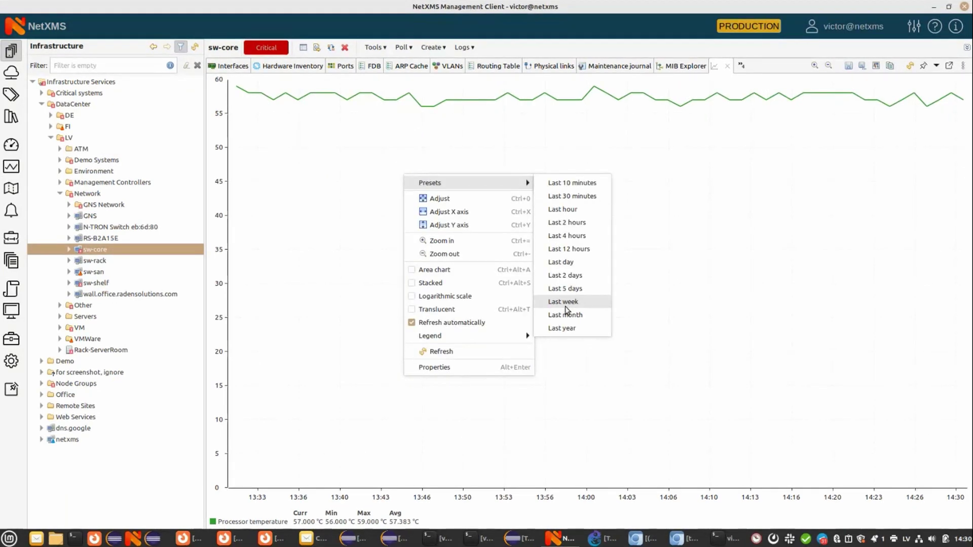
pyautogui.click(576, 264)
pyautogui.rightClick(447, 226)
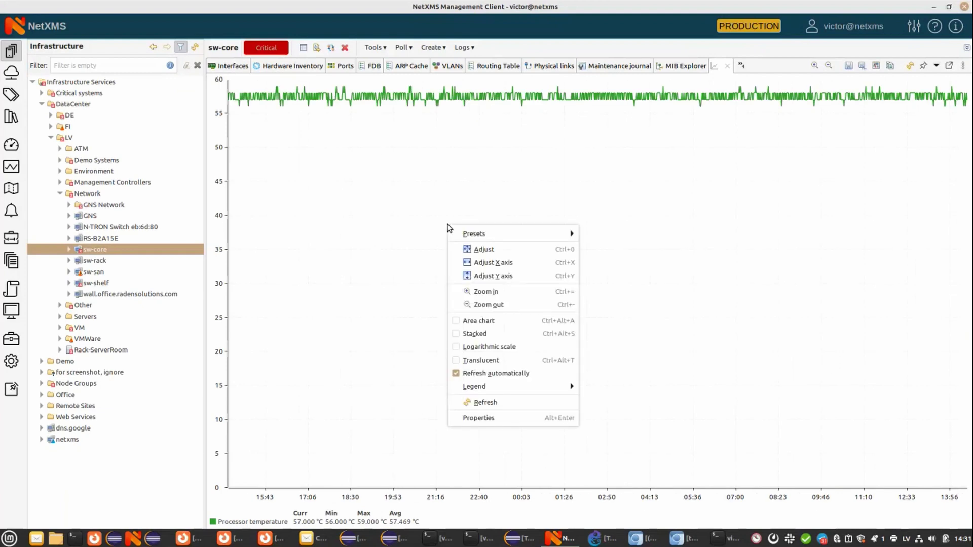
# Make the chart a filled area chart with a manual Y axis range of 30 to 70.
pyautogui.moveTo(492, 232)
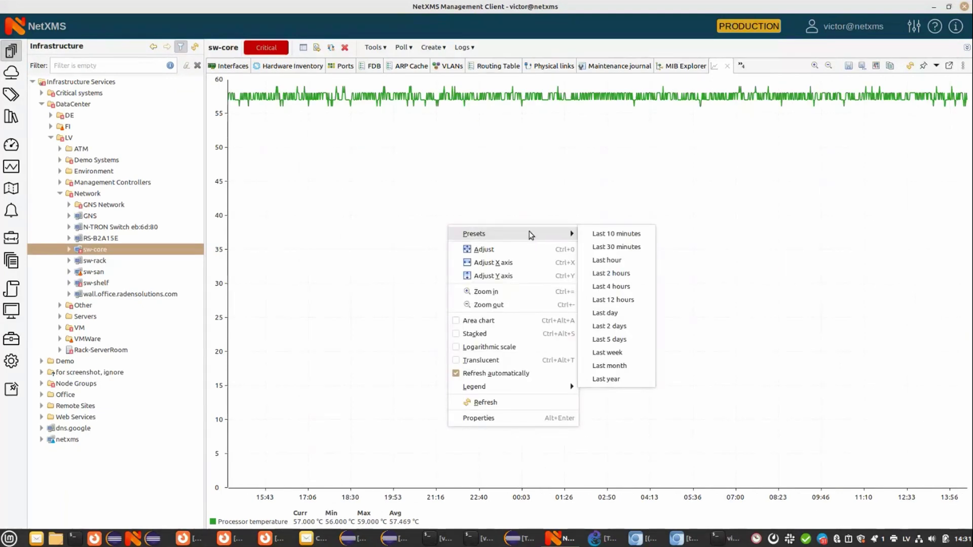
pyautogui.click(515, 424)
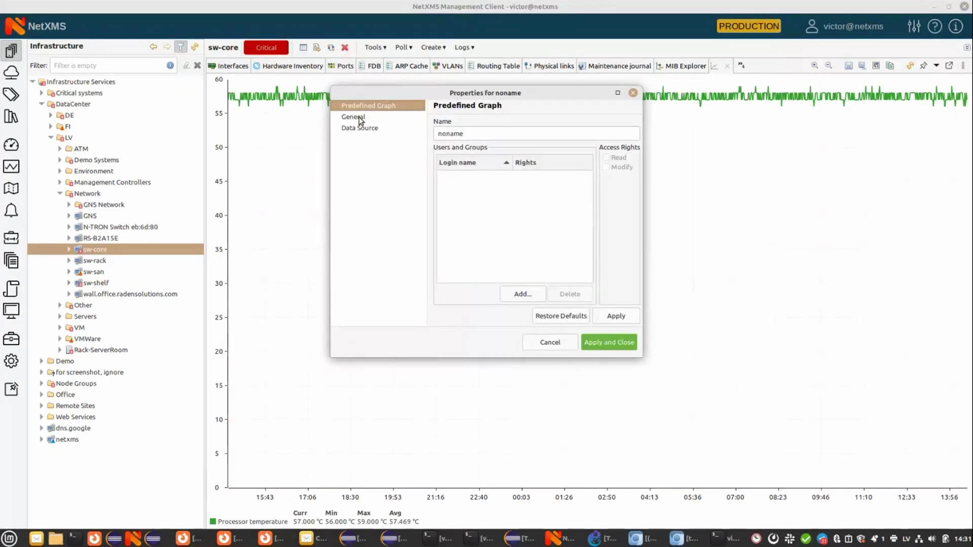
pyautogui.click(360, 118)
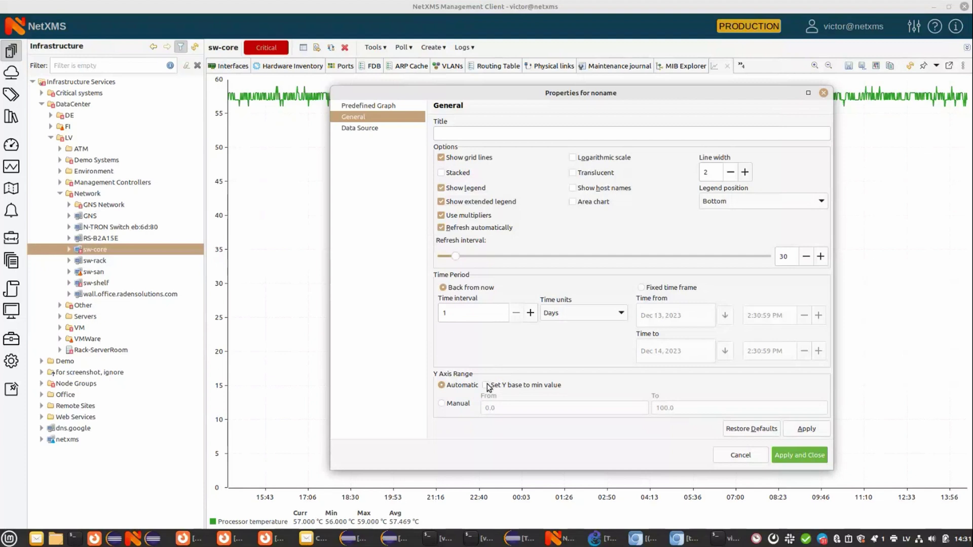
pyautogui.click(442, 404)
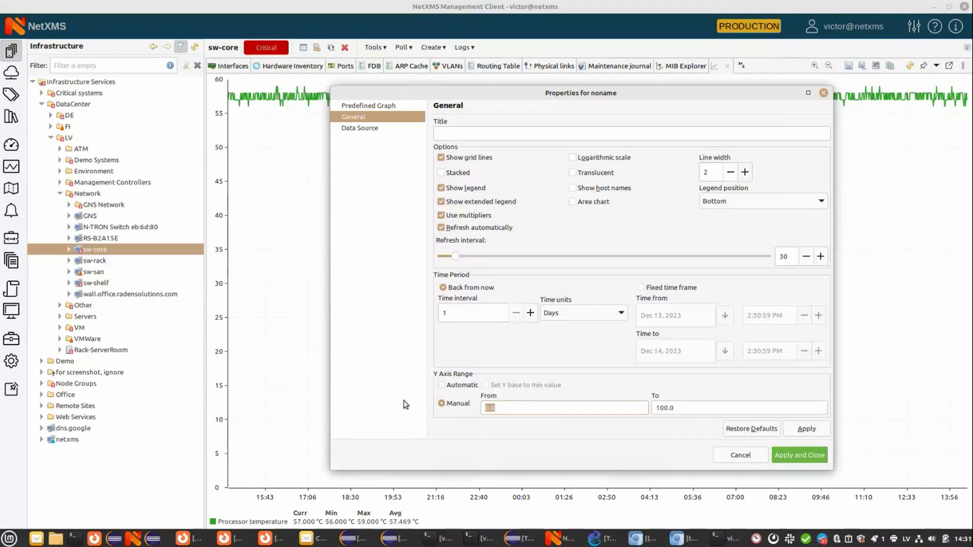
pyautogui.write('3')
pyautogui.press('BackSpace')
pyautogui.write('7')
pyautogui.click(591, 203)
pyautogui.click(804, 456)
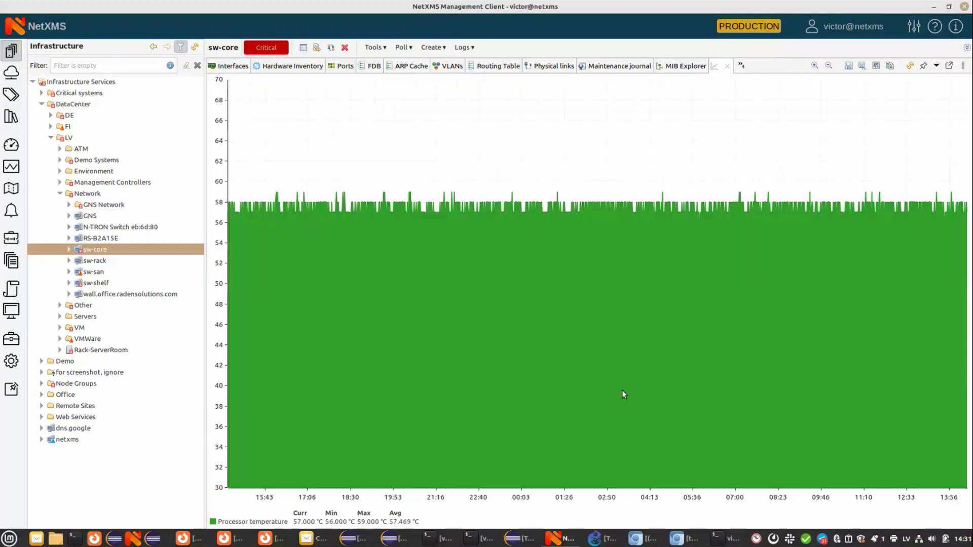
# Turn off the Area chart option in the graph properties and apply.
pyautogui.rightClick(473, 229)
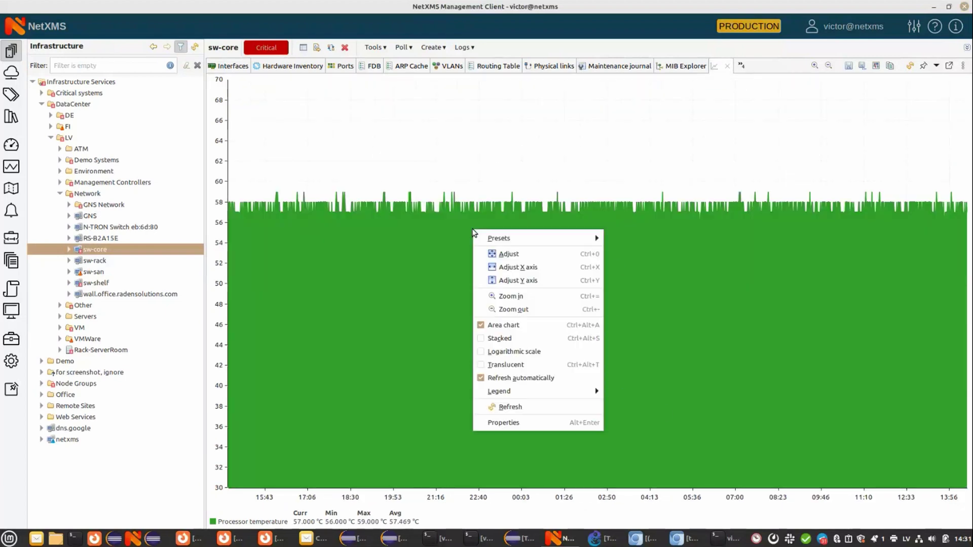
pyautogui.click(518, 426)
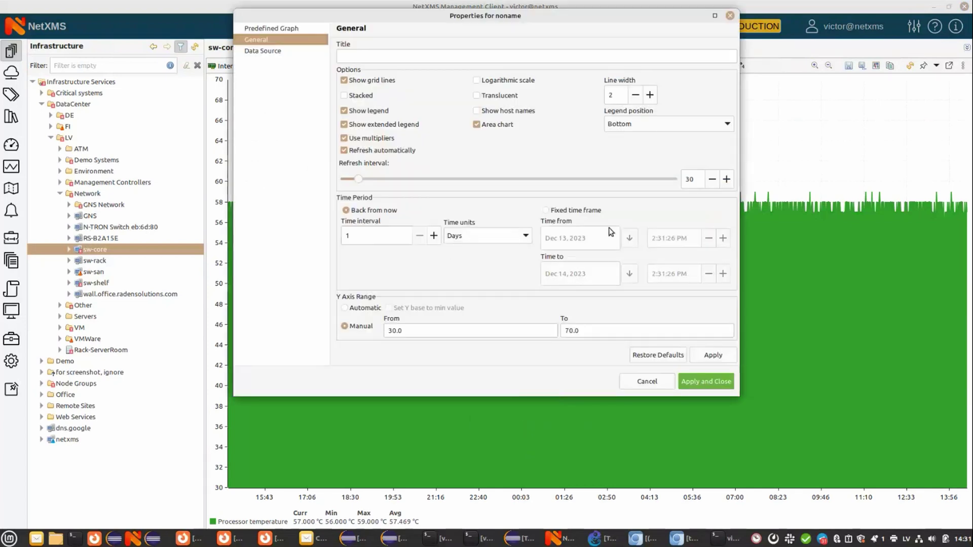
pyautogui.click(491, 125)
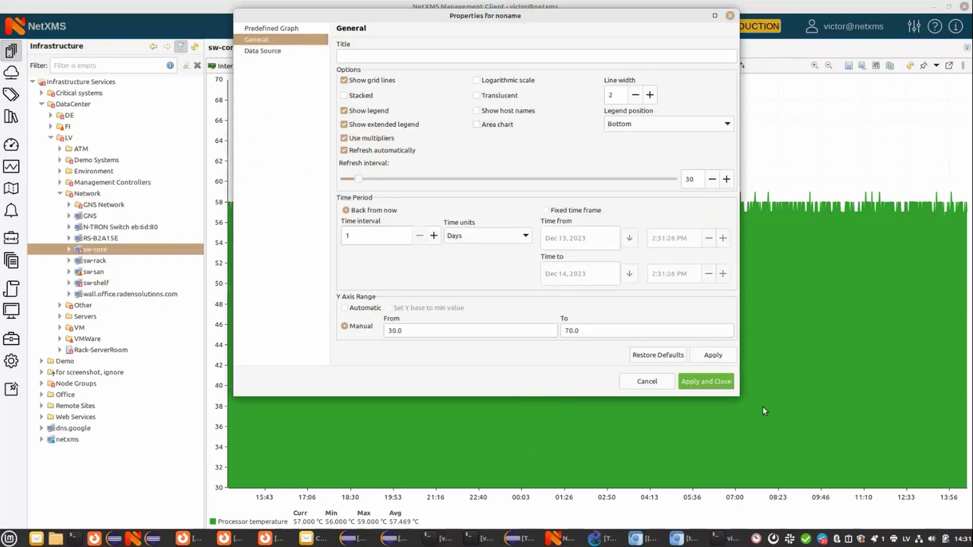
pyautogui.click(710, 385)
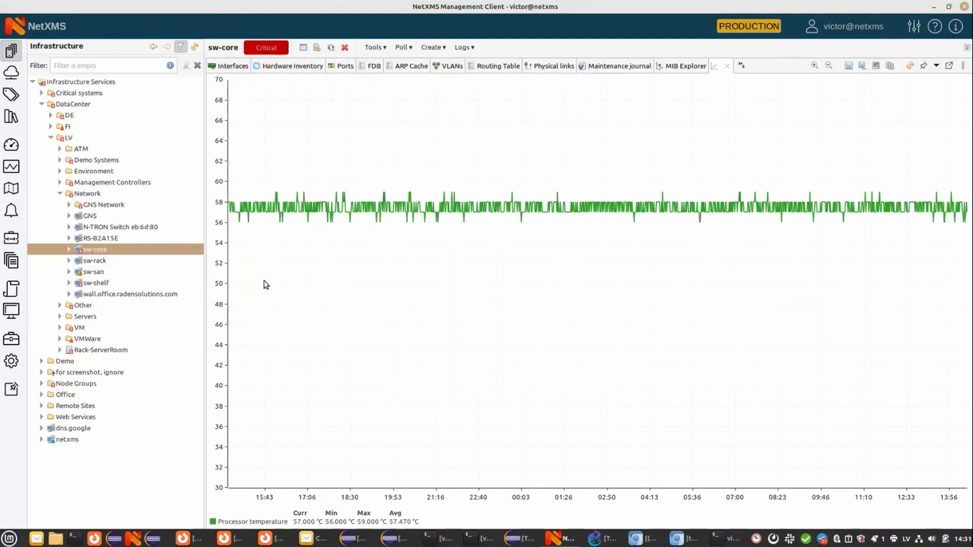
# Save the graph as a predefined graph named 'sw-core CPU Temp'.
pyautogui.click(862, 69)
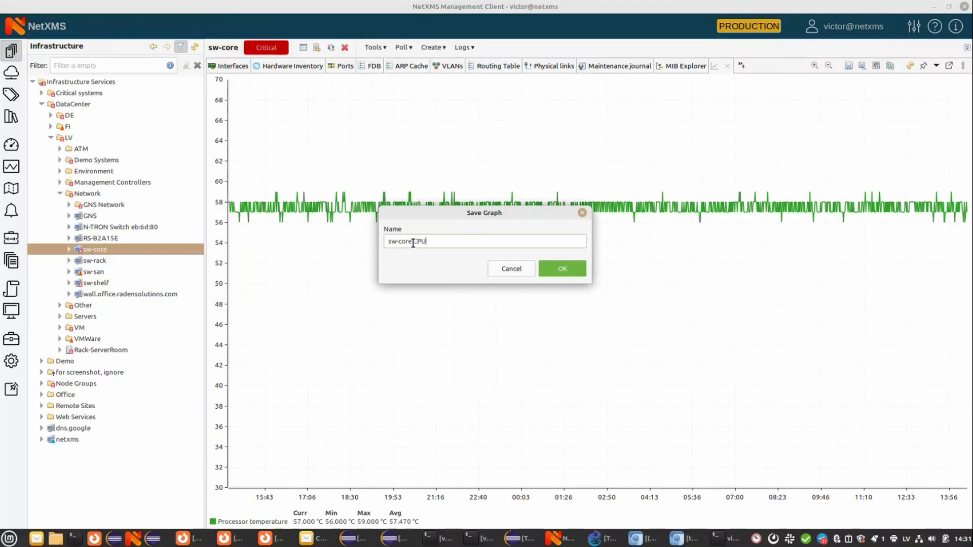
pyautogui.write('sw-core CPU Temp')
pyautogui.click(570, 268)
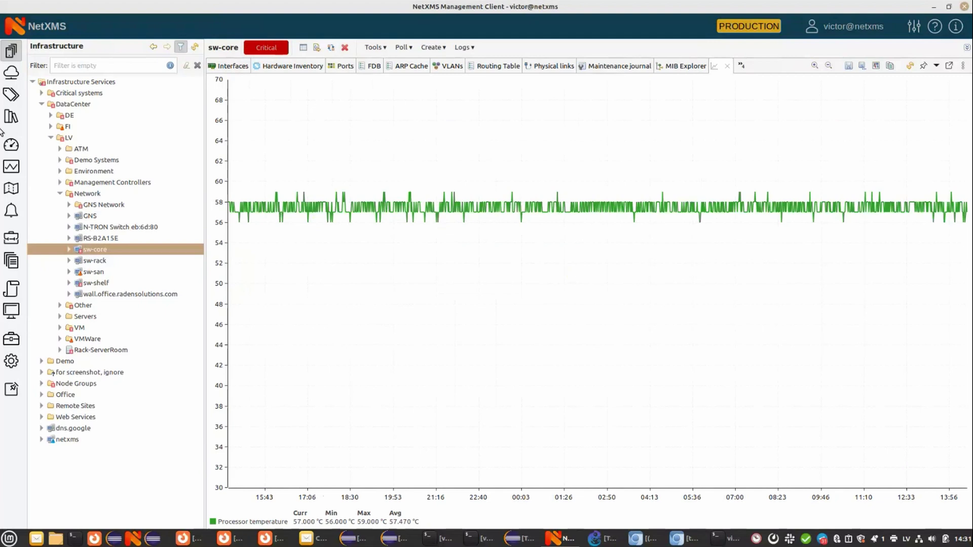
# Reopen the saved sw-core CPU Temp graph, then move to the Maps perspective.
pyautogui.click(11, 167)
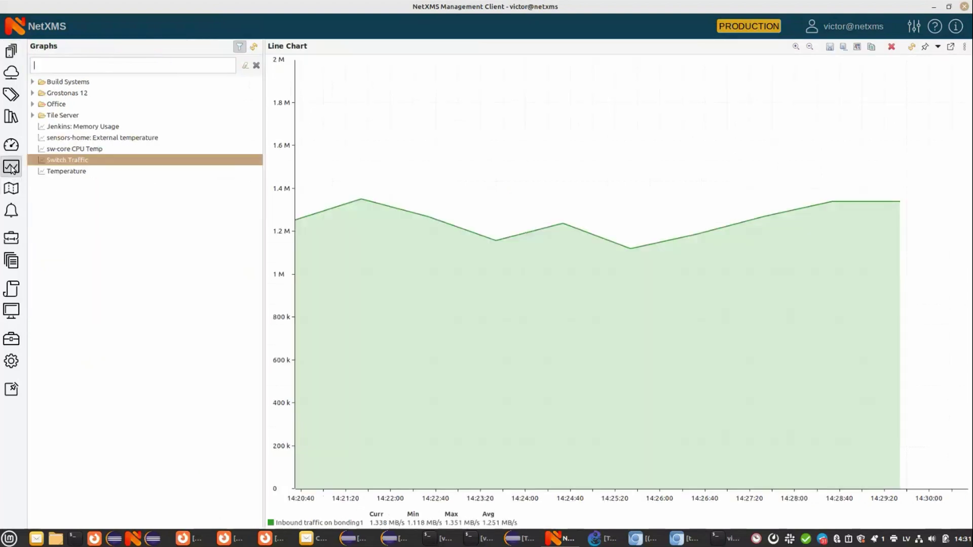
pyautogui.click(75, 150)
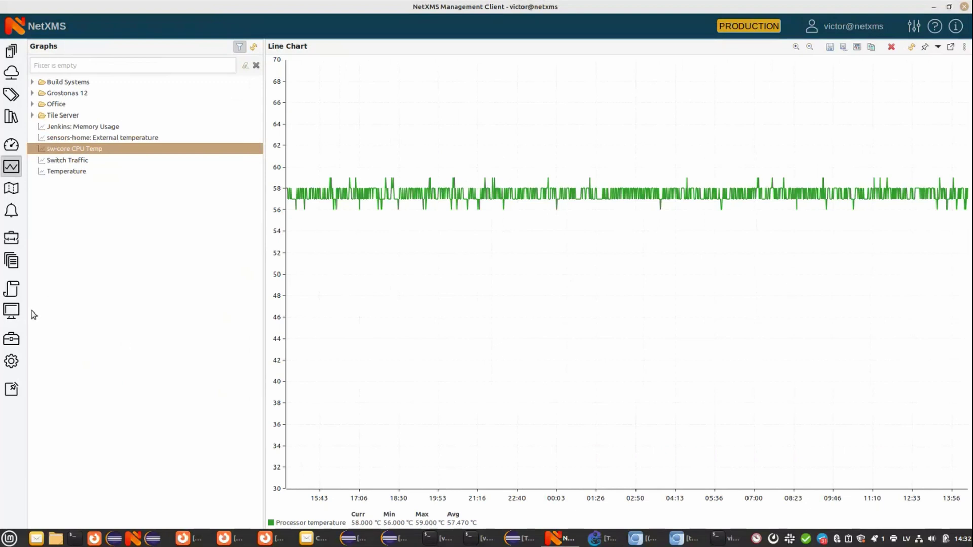
pyautogui.click(4, 192)
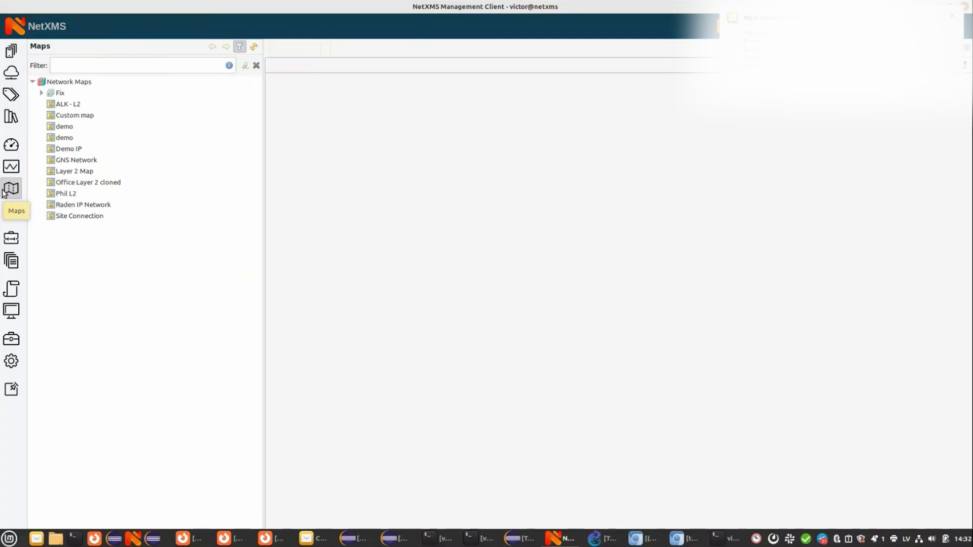
# Dismiss the notification, close the stray background window, and view ALK - L2 then Custom map.
pyautogui.click(954, 19)
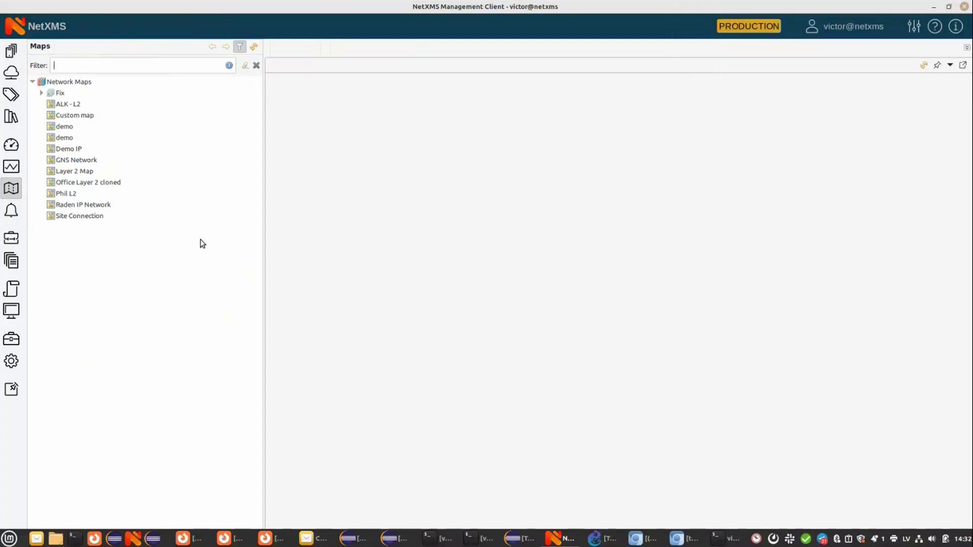
pyautogui.rightClick(286, 543)
pyautogui.click(304, 515)
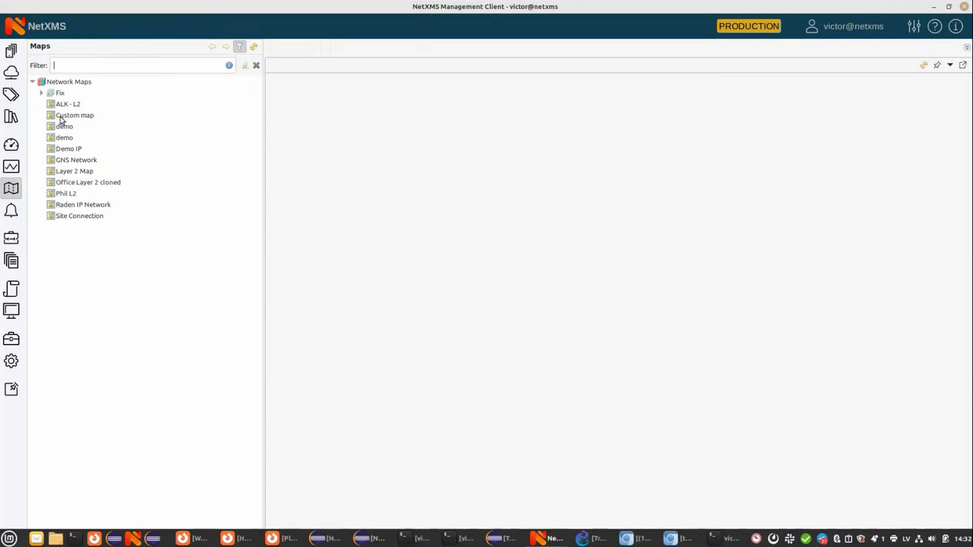
pyautogui.click(74, 105)
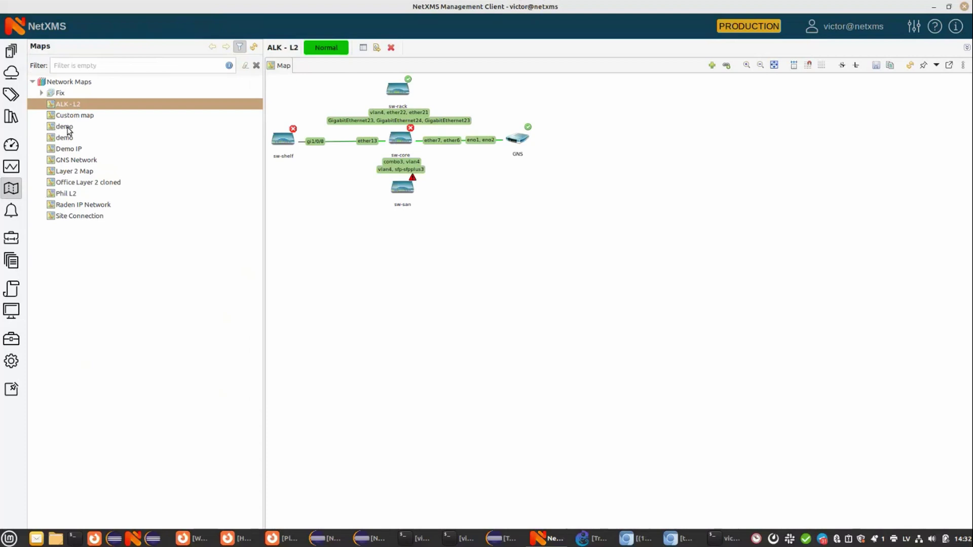
pyautogui.click(75, 116)
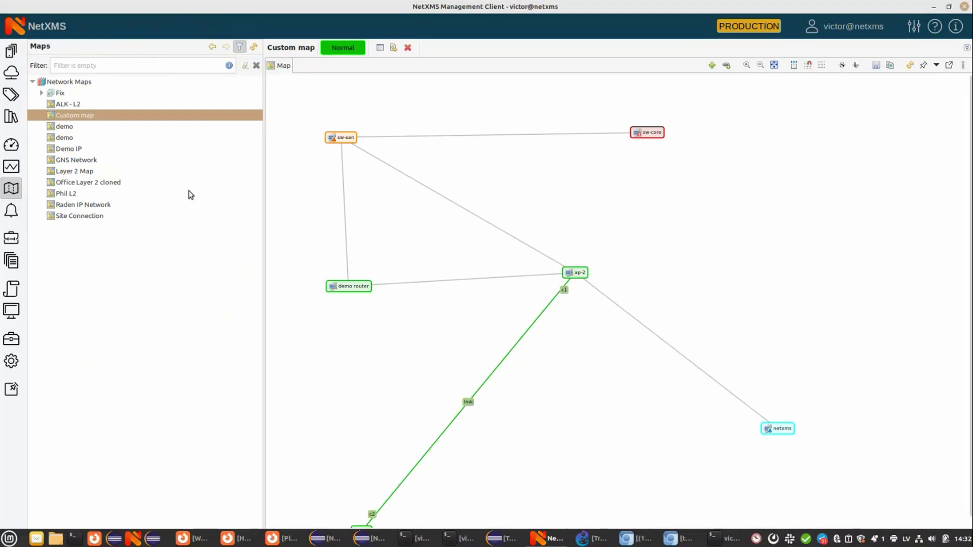
# Add vcli to the Custom map below sw-core and link the two nodes.
pyautogui.rightClick(673, 202)
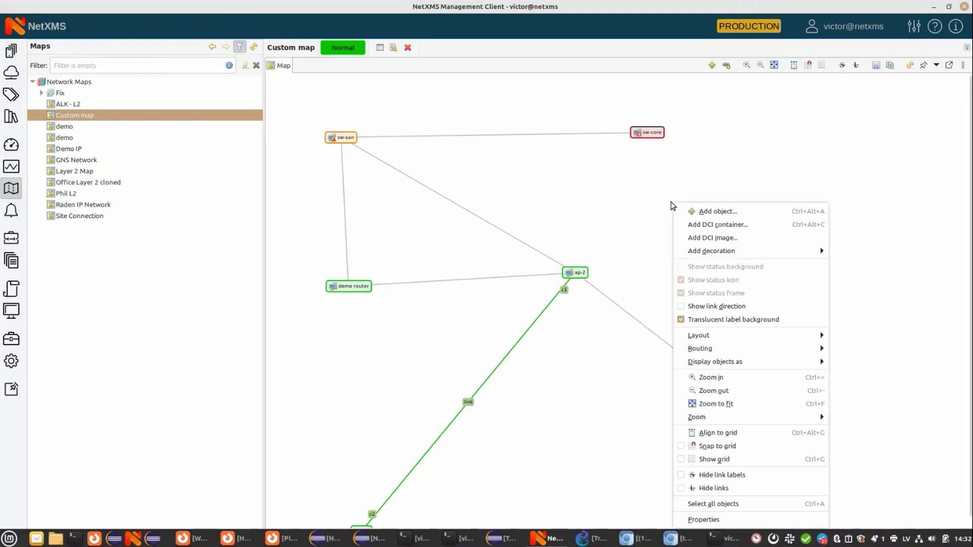
pyautogui.click(689, 210)
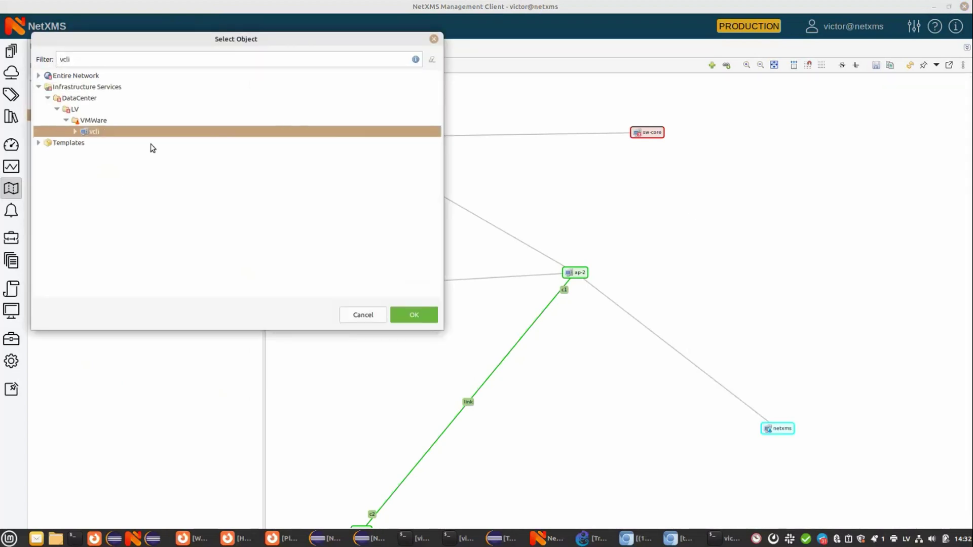
pyautogui.click(416, 313)
pyautogui.moveTo(290, 98); pyautogui.dragTo(736, 228)
pyautogui.keyDown('ctrl'); pyautogui.click(649, 138); pyautogui.keyUp('ctrl')
pyautogui.hotkey('ctrl', 'l')
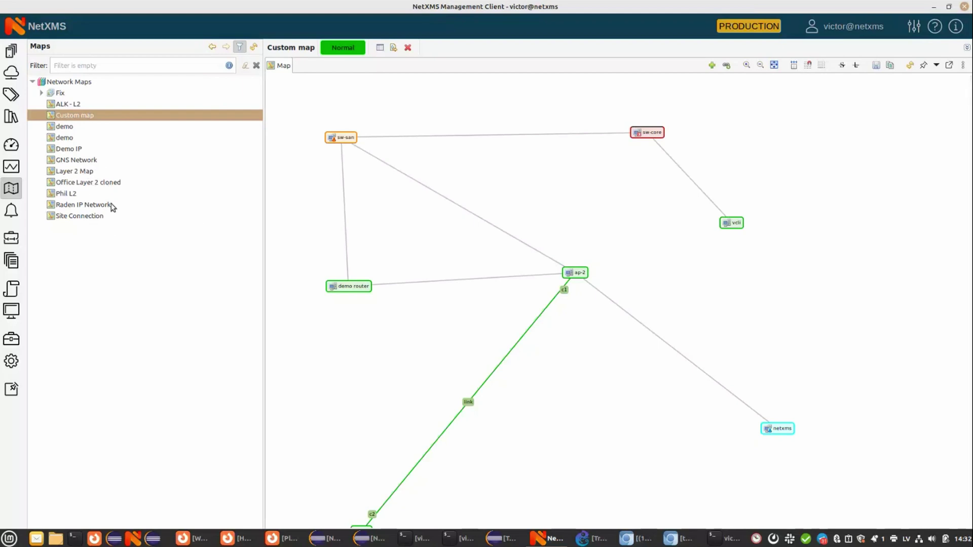
# Open the GNS Network's Layer 2 Map, zoom out to the whole network, then back in around sw-core.
pyautogui.click(77, 161)
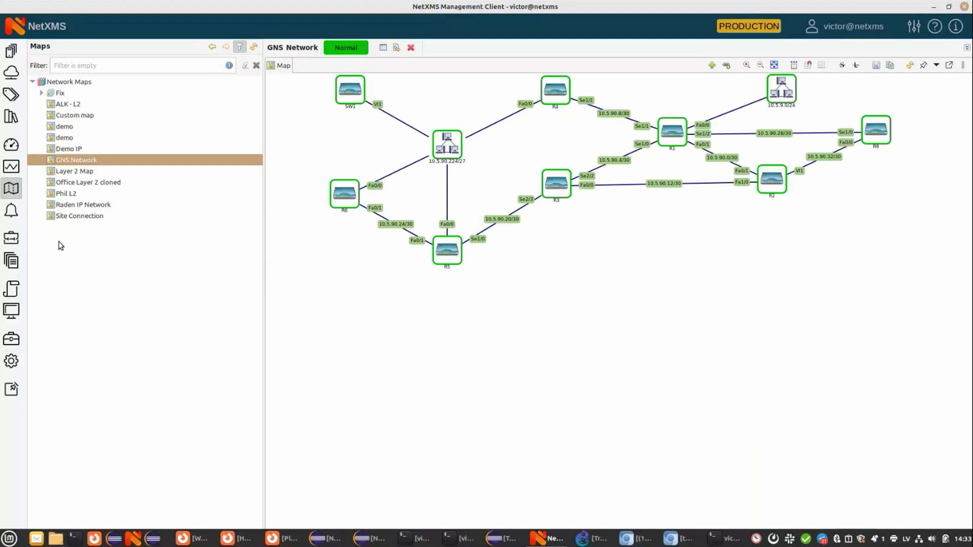
pyautogui.click(83, 171)
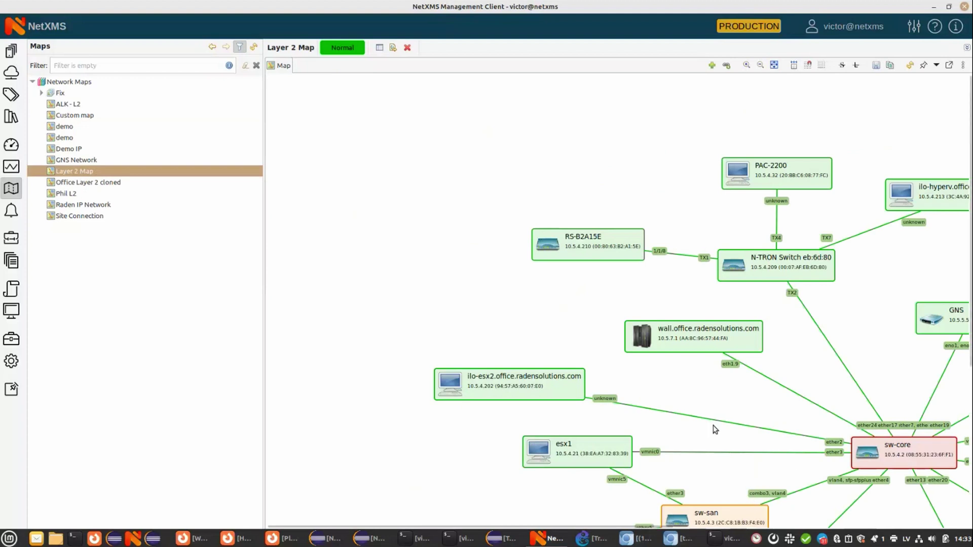
pyautogui.scroll(-3, 715, 430)
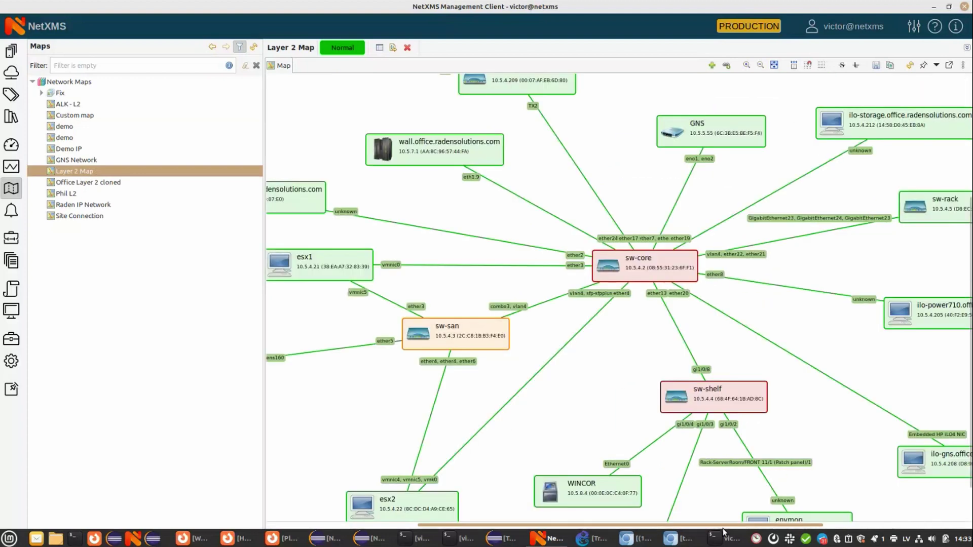
pyautogui.hscroll(6, 560, 488)
pyautogui.scroll(3, 525, 302)
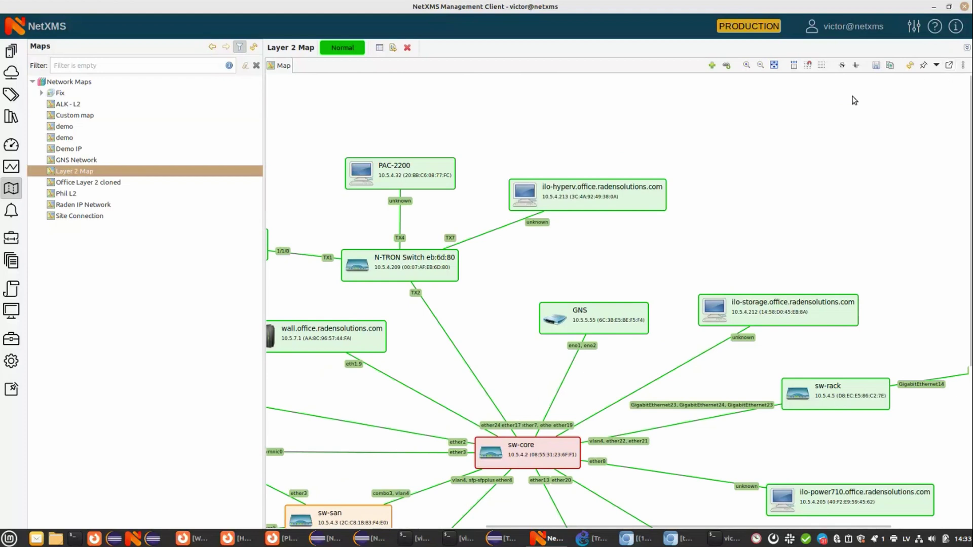
pyautogui.click(760, 66)
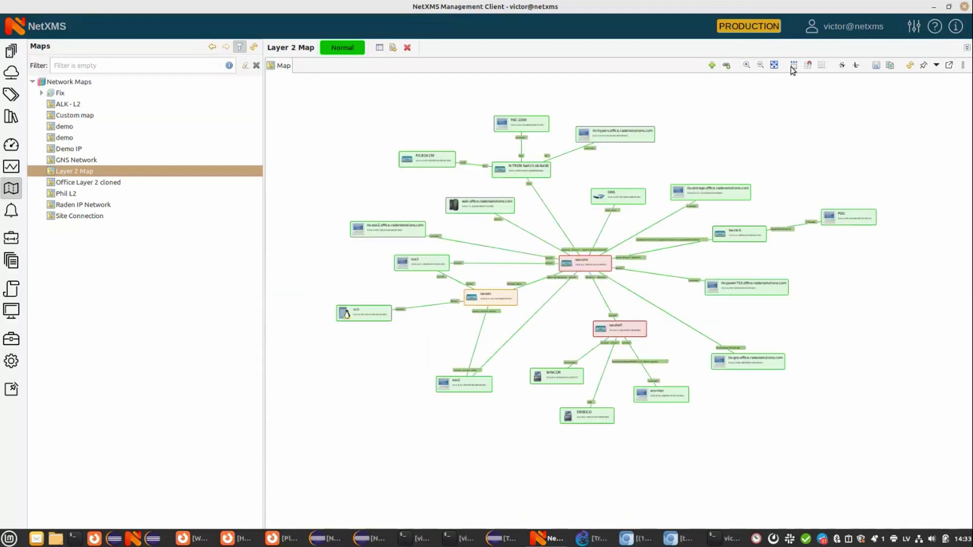
pyautogui.click(748, 67)
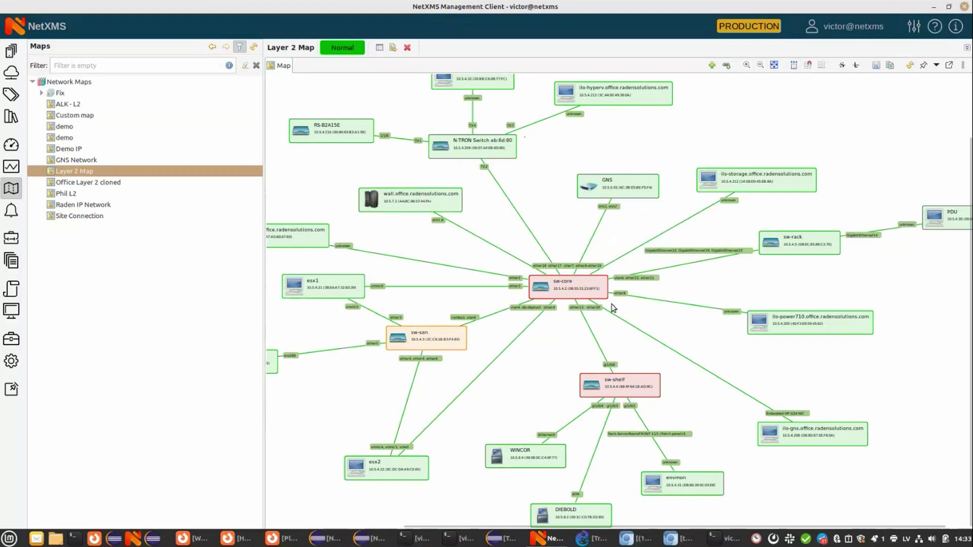
# Switch the Layer 2 Map to display its objects as icons.
pyautogui.rightClick(551, 196)
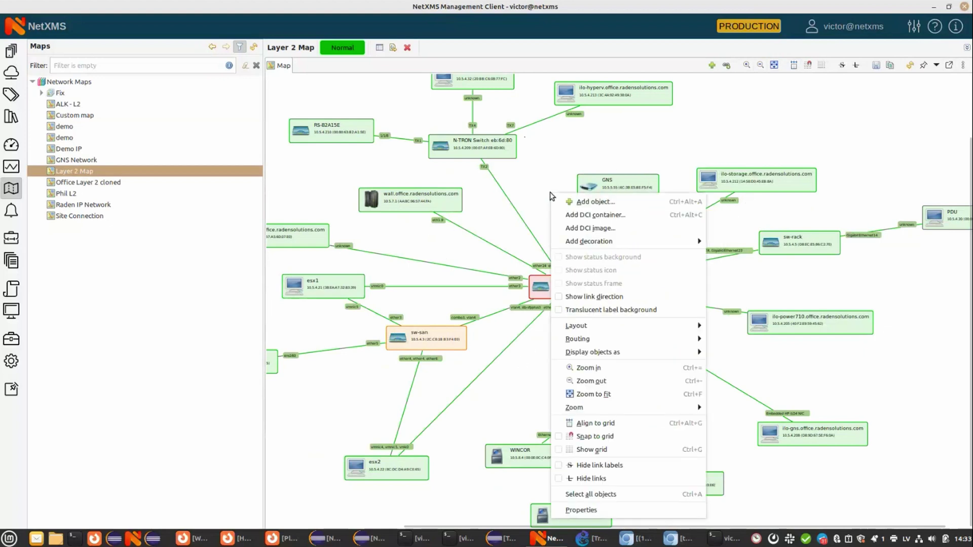
pyautogui.moveTo(594, 358)
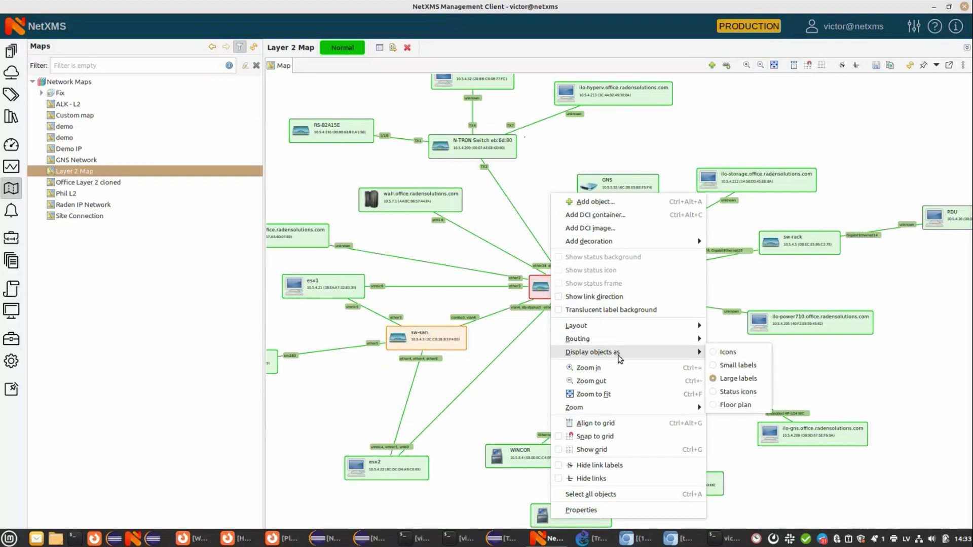
pyautogui.click(741, 354)
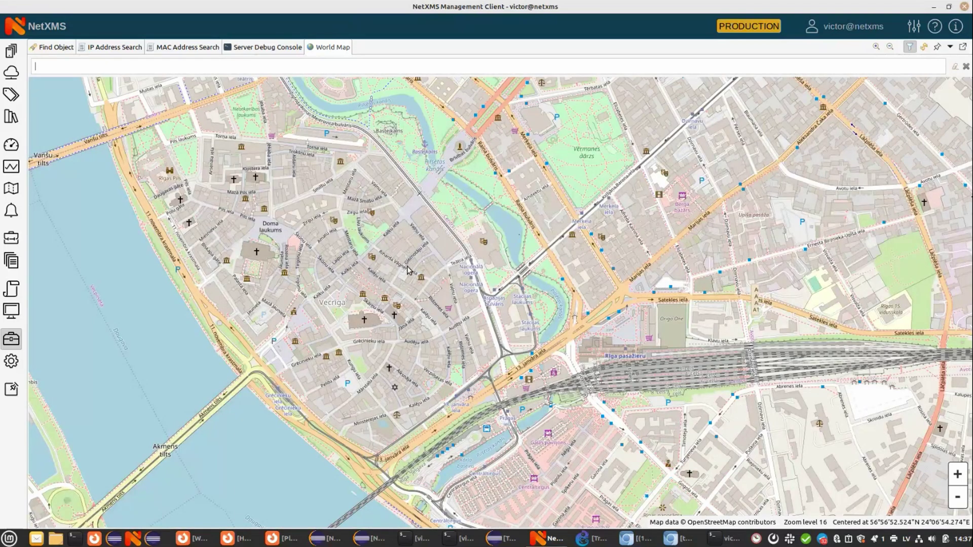
# Zoom out and pin vcli on the World Map near Vanšu bridge in Riga.
pyautogui.scroll(-1, 407, 268)
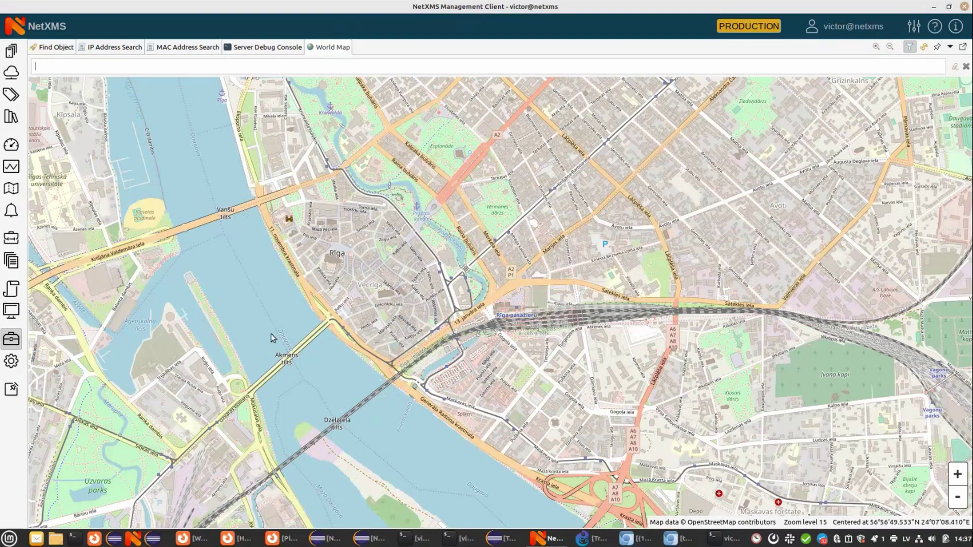
pyautogui.rightClick(289, 222)
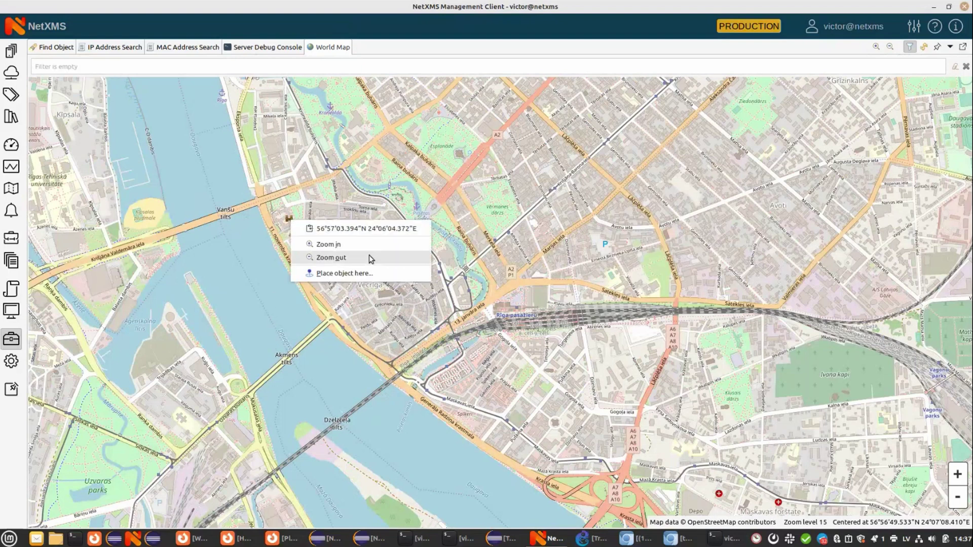
pyautogui.click(342, 273)
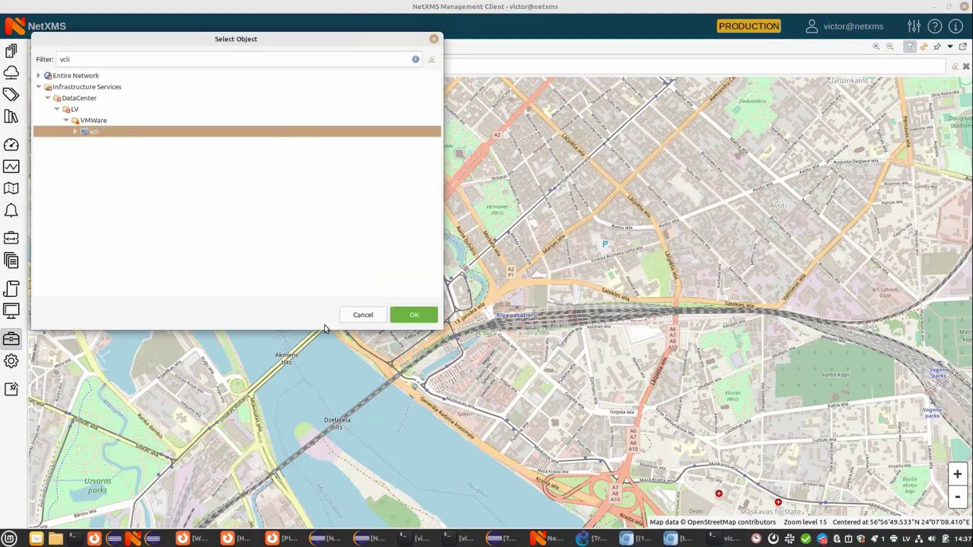
pyautogui.click(414, 314)
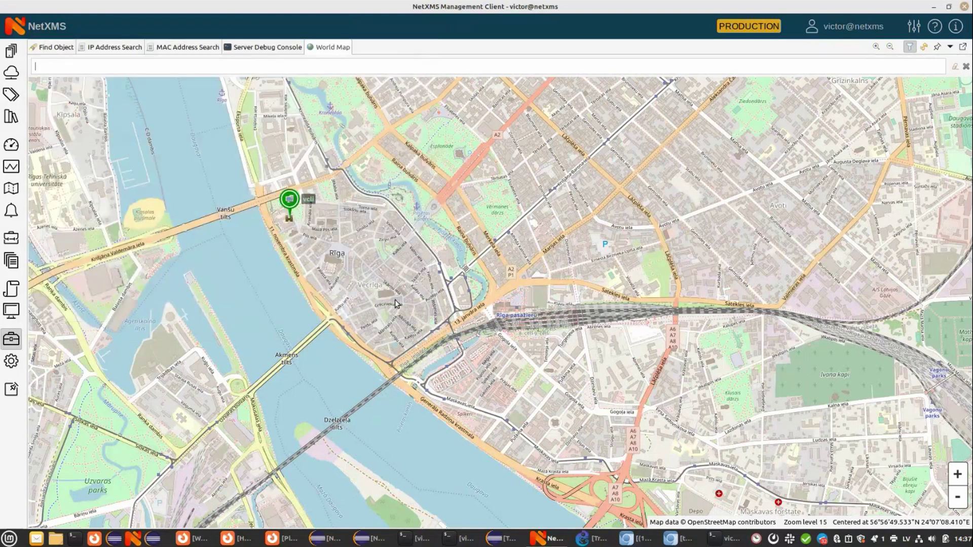
# Select vcli under LV > VMWare in the Infrastructure tree and show its Geolocation view.
pyautogui.click(4, 50)
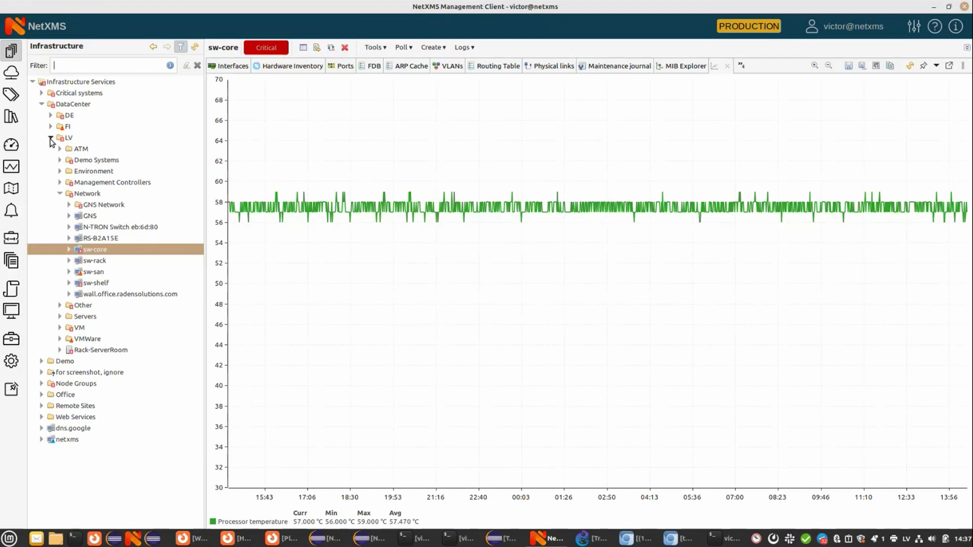
pyautogui.click(61, 194)
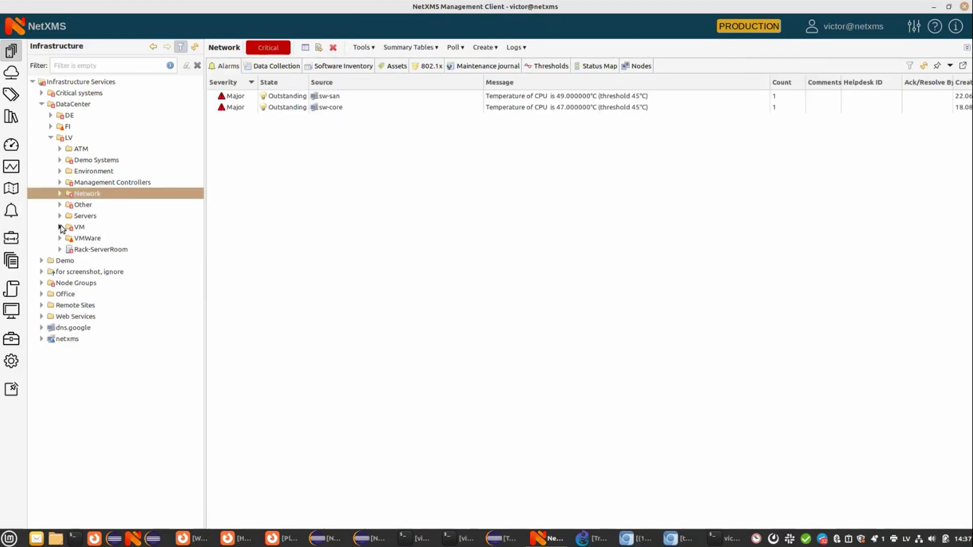
pyautogui.click(60, 228)
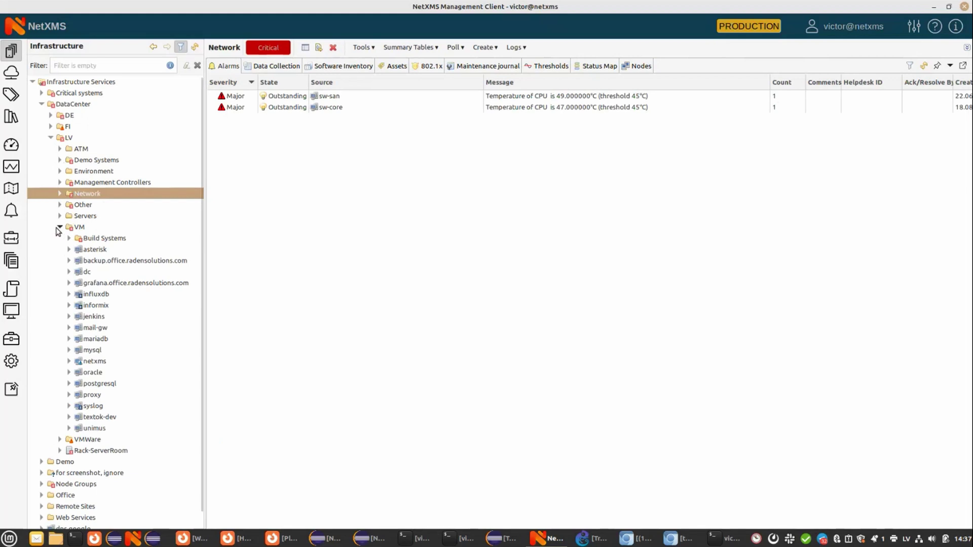
pyautogui.click(59, 227)
pyautogui.click(60, 238)
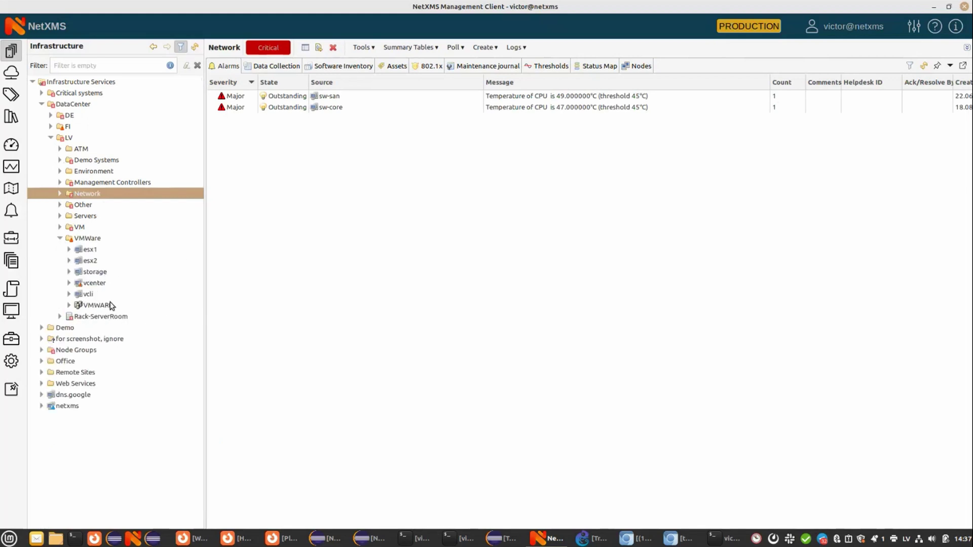
pyautogui.click(89, 295)
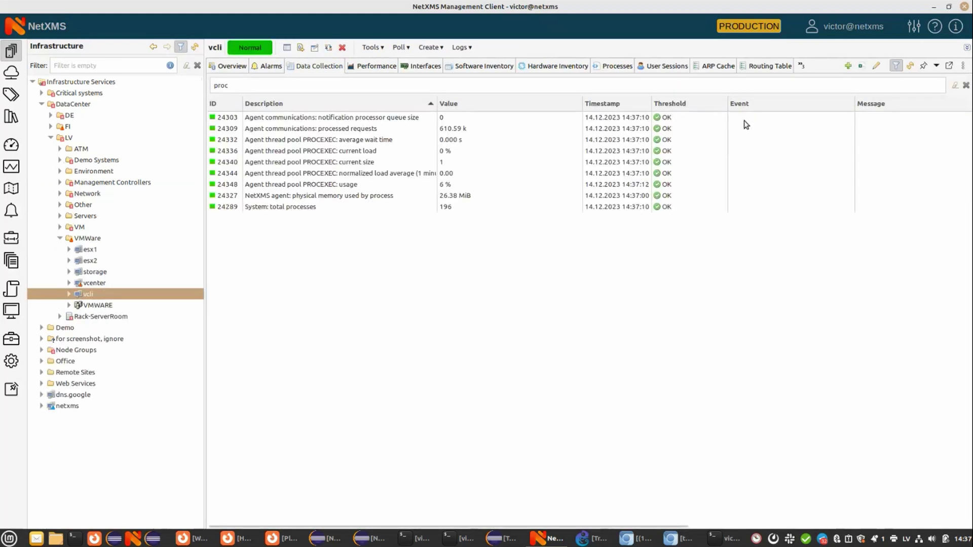
pyautogui.click(801, 66)
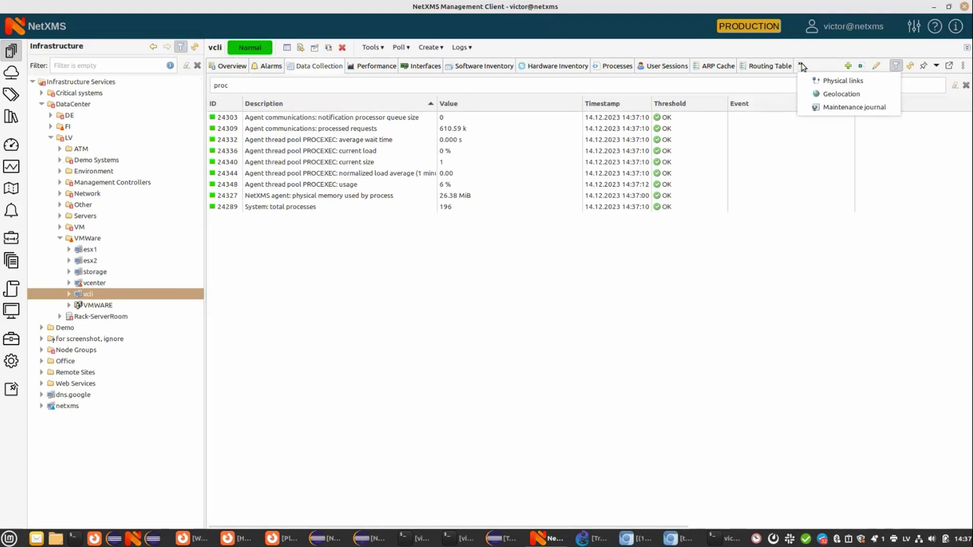
pyautogui.click(841, 94)
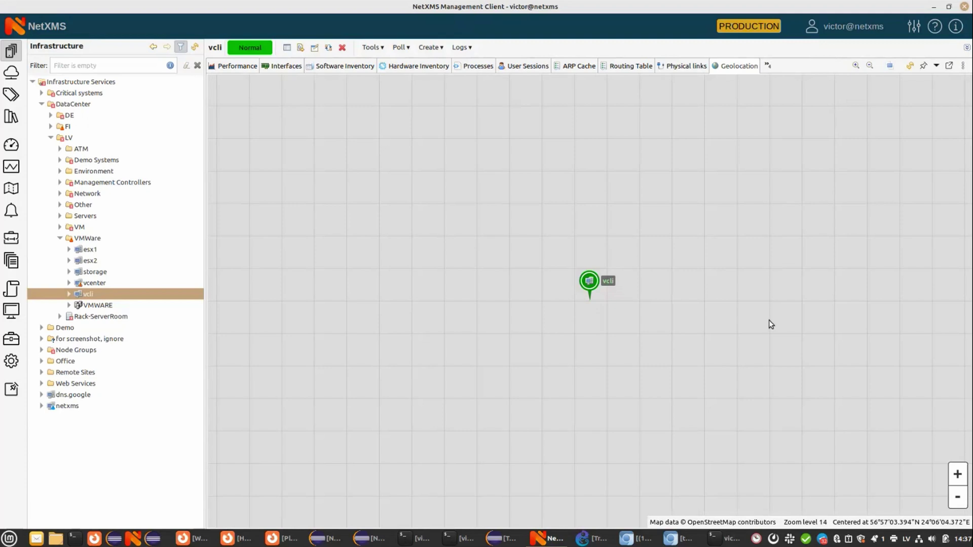